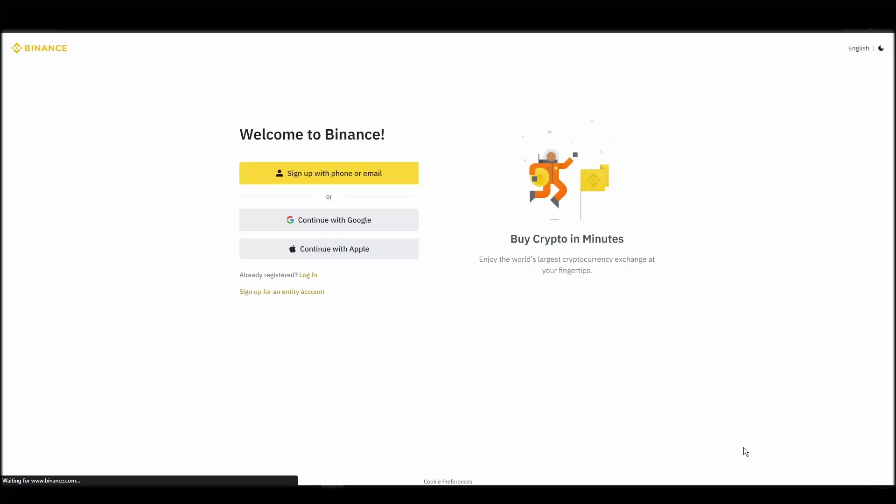
Sign up with an email address and password, accept the Terms and solve the slider puzzle
{"action": "left_click", "coordinate": [340, 178]}
{"action": "key", "text": "Tab"}
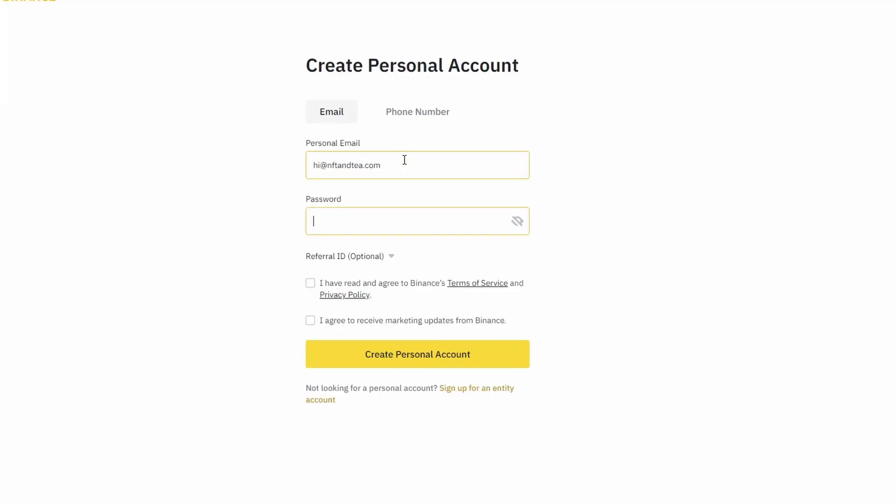
{"action": "type", "text": "***********"}
{"action": "left_click", "coordinate": [310, 283]}
{"action": "left_click", "coordinate": [468, 368]}
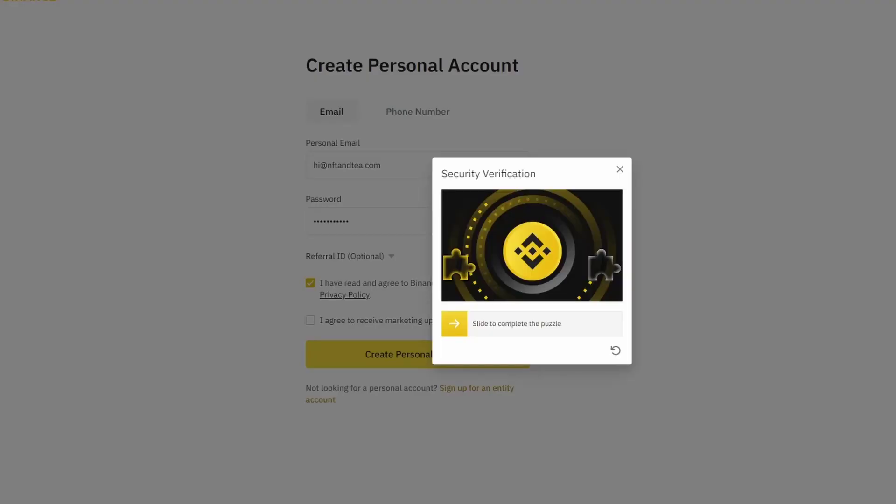
{"action": "left_click_drag", "start_coordinate": [454, 324], "coordinate": [610, 324]}
Enter the emailed verification code to verify the new account
{"action": "left_click", "coordinate": [435, 176]}
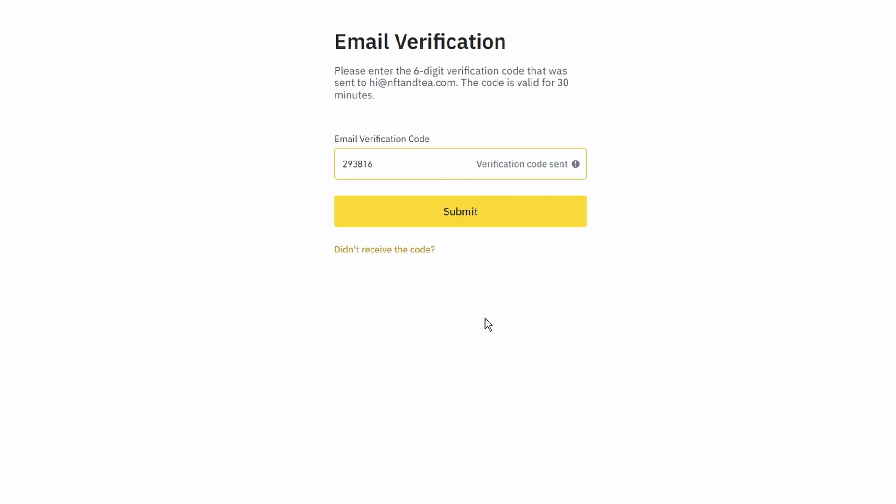
{"action": "left_click", "coordinate": [490, 218]}
Start identity verification with Greece as residence country and enter the first and last names
{"action": "left_click", "coordinate": [316, 326]}
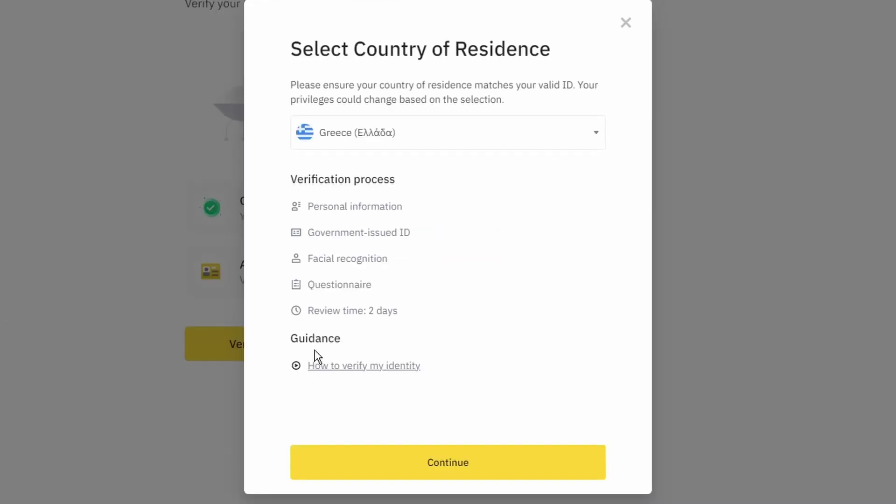
{"action": "left_click", "coordinate": [448, 462]}
{"action": "left_click", "coordinate": [490, 142]}
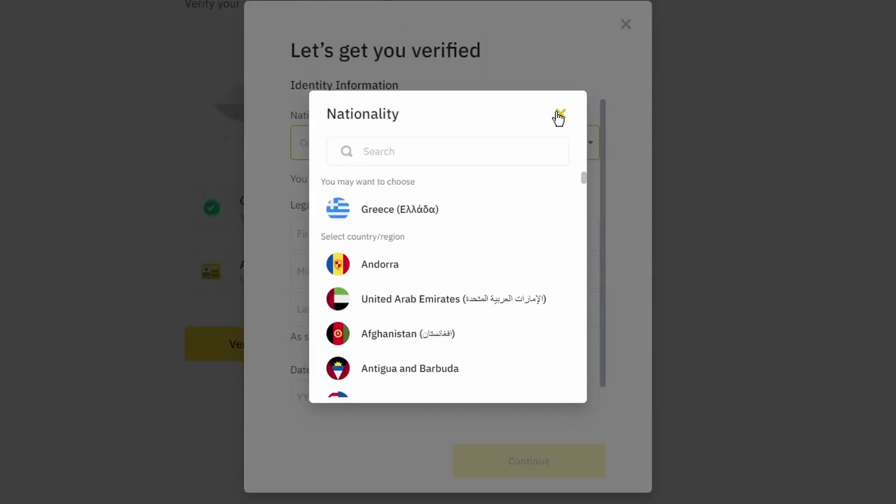
{"action": "left_click", "coordinate": [558, 114]}
{"action": "left_click", "coordinate": [491, 214]}
{"action": "type", "text": "Example"}
{"action": "key", "text": "Tab"}
{"action": "type", "text": "Example"}
Enter birth year 1998 and month 11, and set Greece as nationality
{"action": "key", "text": "Tab"}
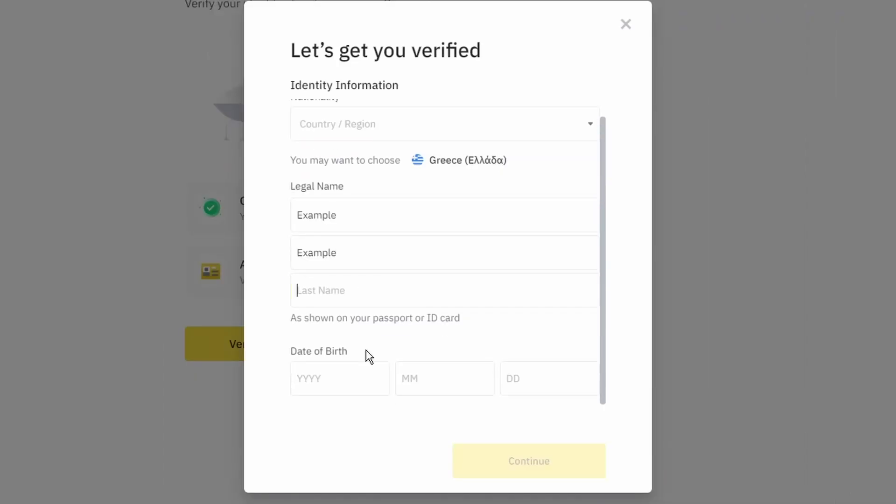
Fill in the home address fields and proceed to the third-party identity document check
{"action": "type", "text": "Example"}
{"action": "left_click", "coordinate": [383, 378]}
{"action": "type", "text": "1998"}
{"action": "key", "text": "Tab"}
{"action": "type", "text": "11"}
{"action": "key", "text": "Tab"}
{"action": "type", "text": "11"}
{"action": "left_click", "coordinate": [467, 160]}
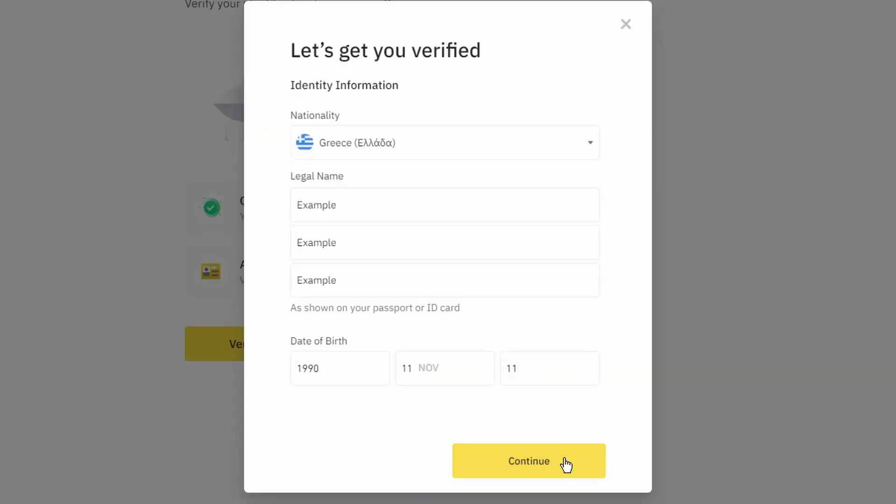
{"action": "left_click", "coordinate": [566, 464]}
{"action": "left_click", "coordinate": [395, 133]}
{"action": "type", "text": "Example"}
{"action": "key", "text": "Tab"}
{"action": "type", "text": "Example"}
{"action": "left_click", "coordinate": [387, 246]}
{"action": "type", "text": "Example"}
{"action": "left_click", "coordinate": [548, 462]}
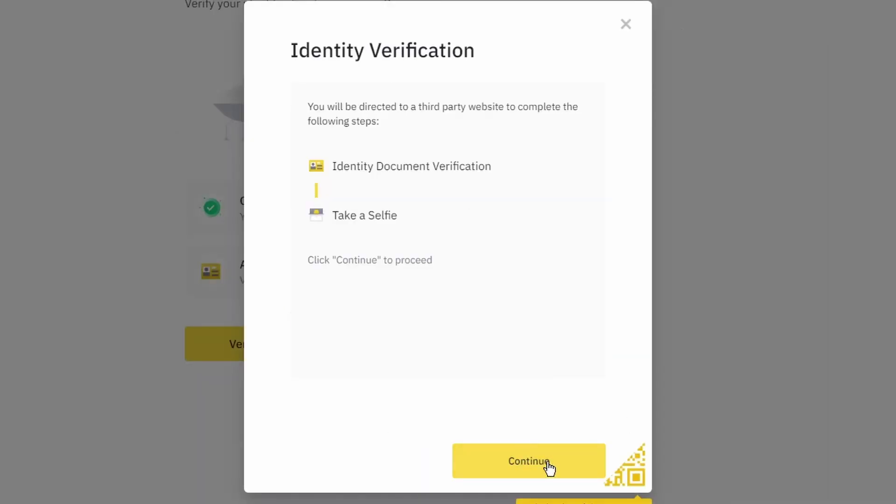
{"action": "left_click", "coordinate": [548, 462]}
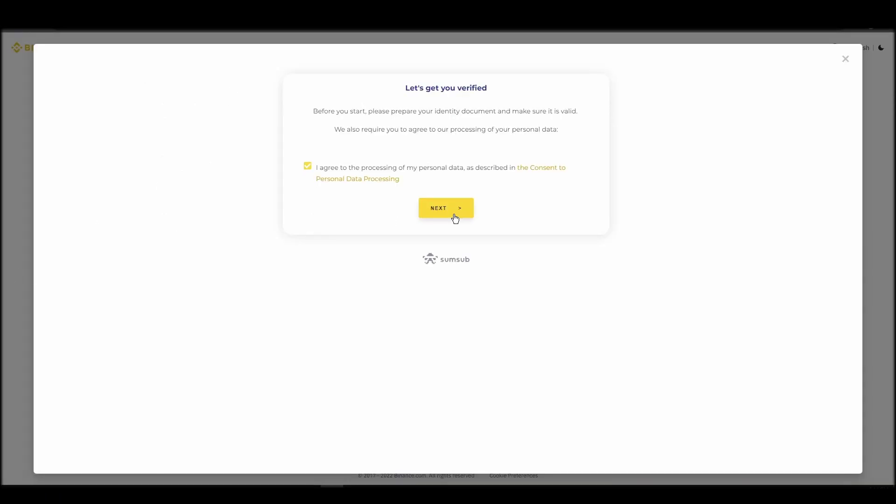
Choose driver's license as the document type, allow camera access, and return to the home page
{"action": "left_click", "coordinate": [455, 218]}
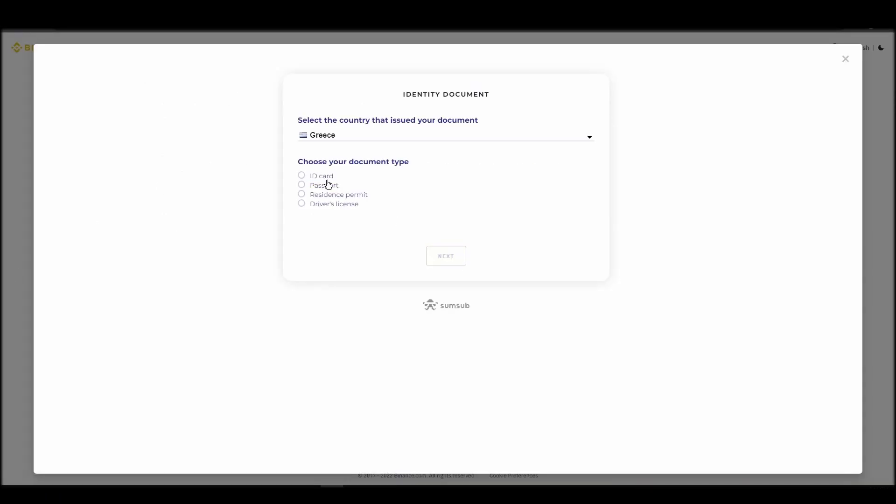
{"action": "left_click", "coordinate": [325, 185]}
{"action": "left_click", "coordinate": [334, 204]}
{"action": "left_click", "coordinate": [446, 368]}
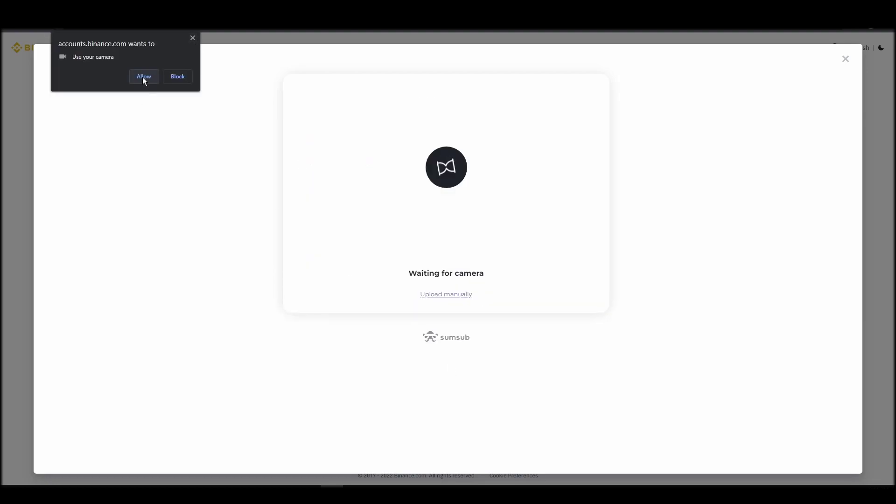
{"action": "scroll", "coordinate": [379, 325], "scroll_direction": "down", "scroll_amount": 2}
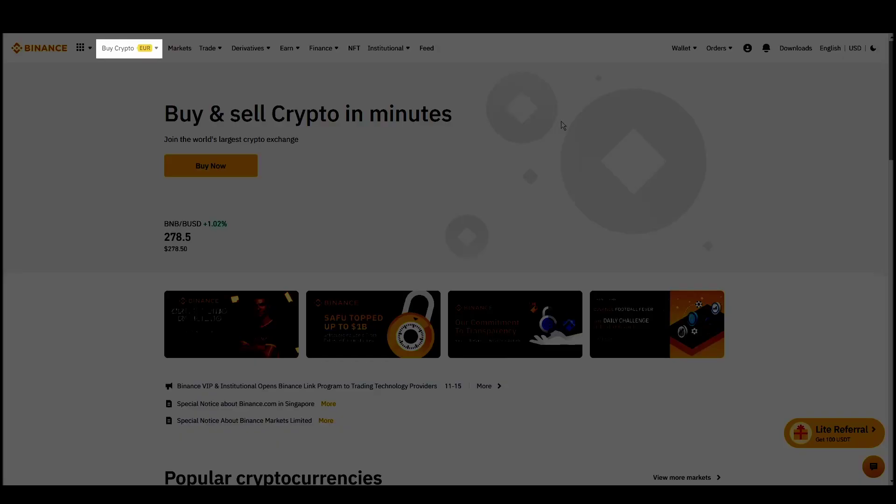
Buy ETH instead of BTC with a credit/debit card, spending 15 EUR
{"action": "mouse_move", "coordinate": [142, 58]}
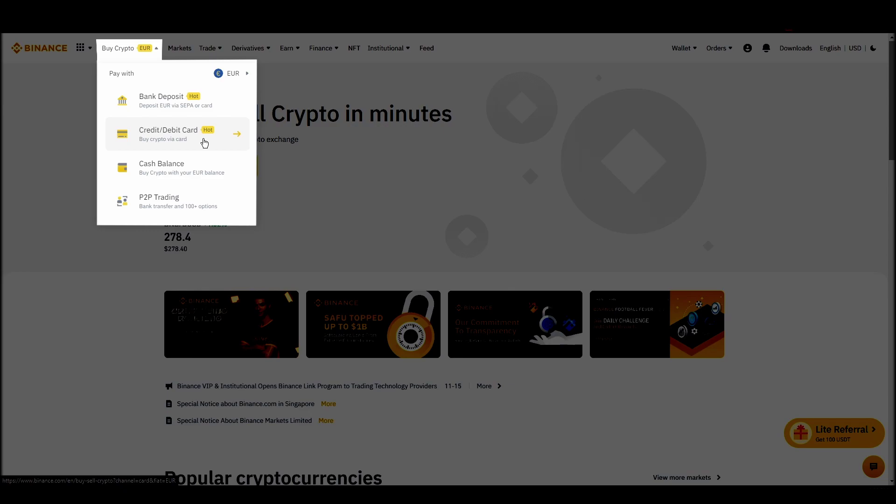
{"action": "left_click", "coordinate": [205, 141]}
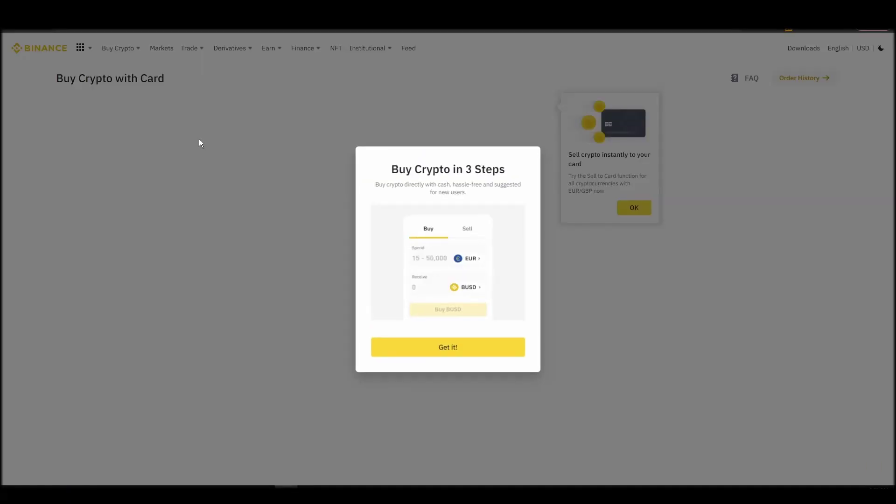
{"action": "left_click", "coordinate": [472, 350]}
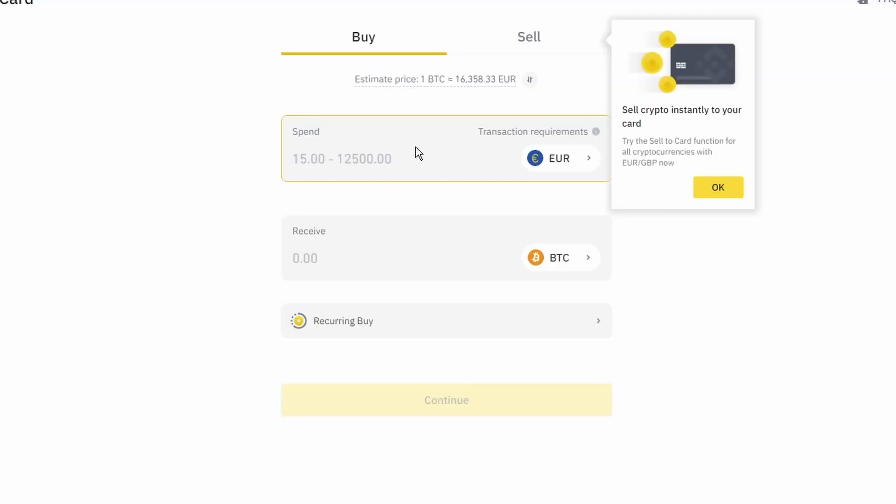
{"action": "left_click", "coordinate": [565, 270]}
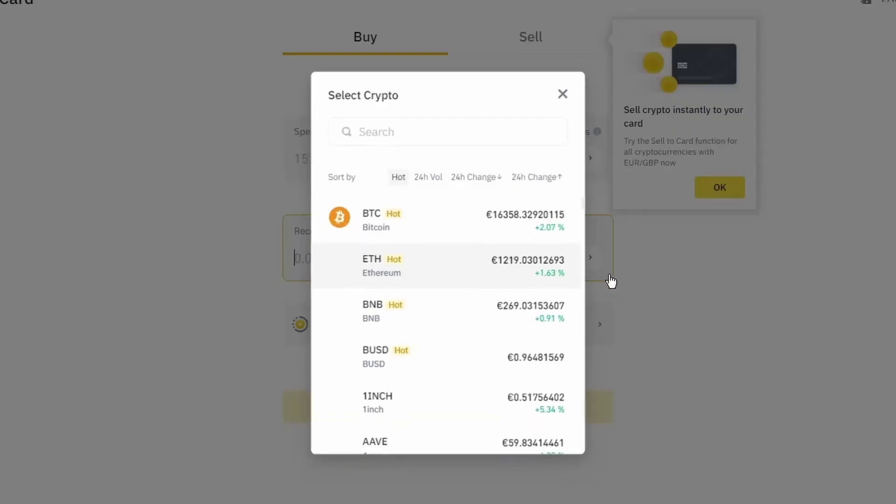
{"action": "left_click", "coordinate": [435, 274]}
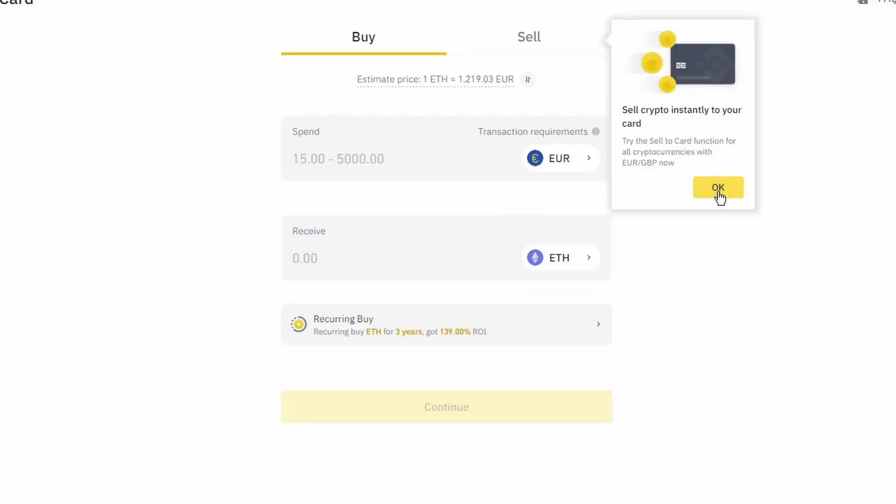
{"action": "left_click", "coordinate": [720, 191]}
{"action": "left_click", "coordinate": [374, 162]}
{"action": "type", "text": "15"}
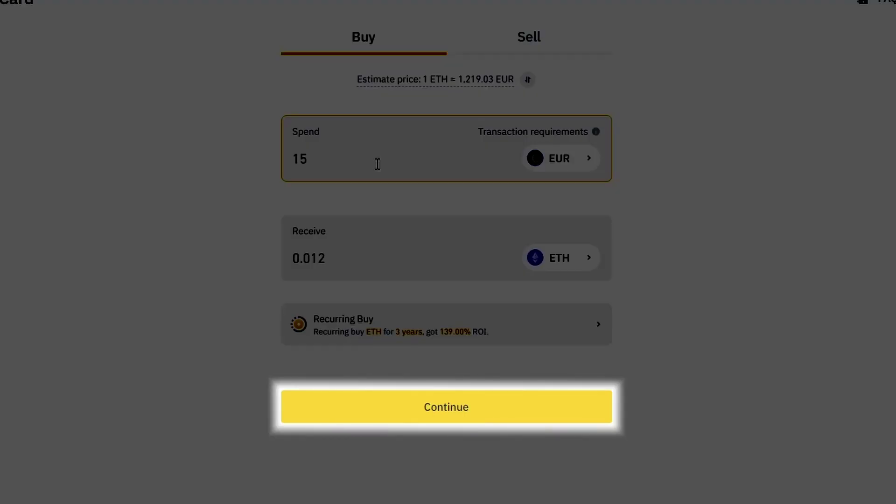
{"action": "left_click", "coordinate": [447, 386]}
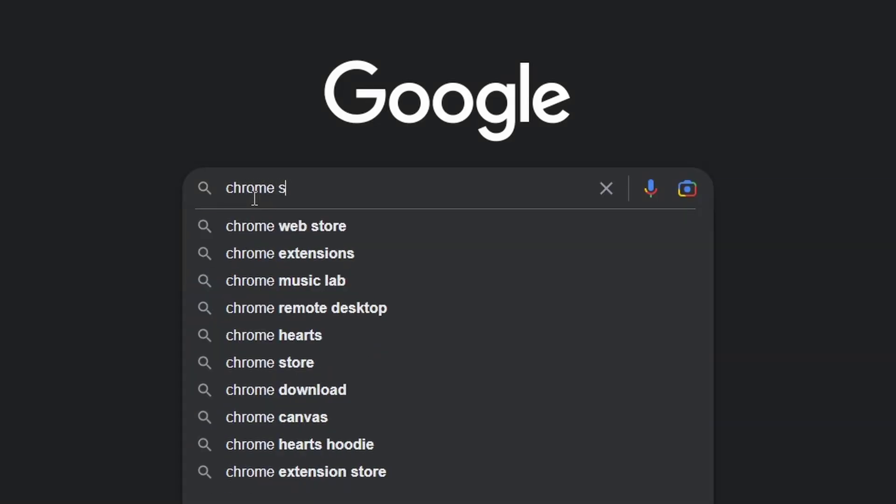
Search Google for the Chrome store, then search the store for metamask
{"action": "type", "text": "tore"}
{"action": "key", "text": "Return"}
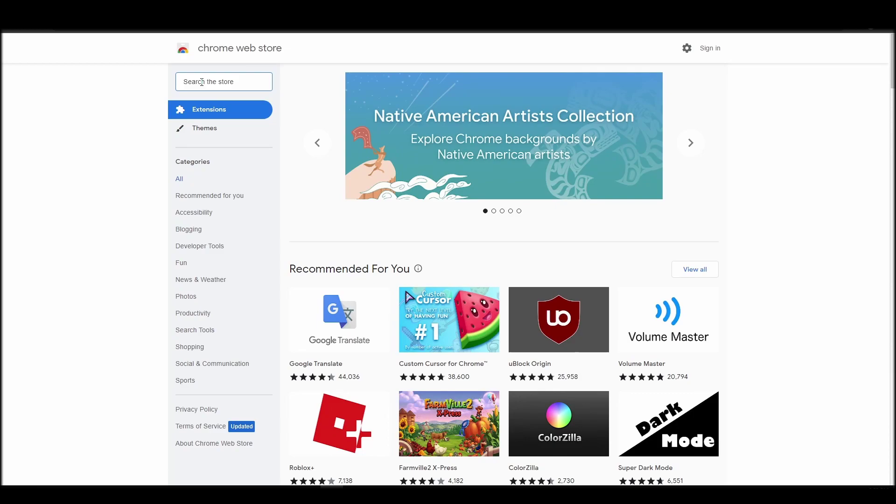
{"action": "type", "text": "metamask"}
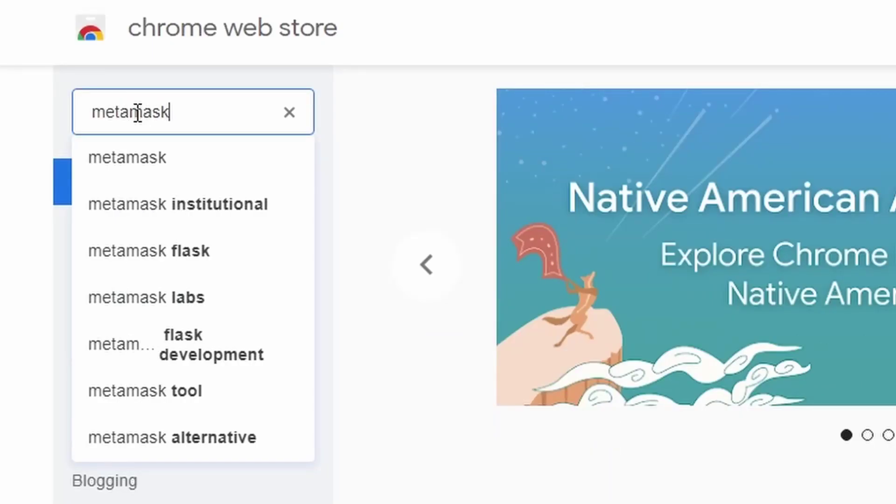
{"action": "key", "text": "Return"}
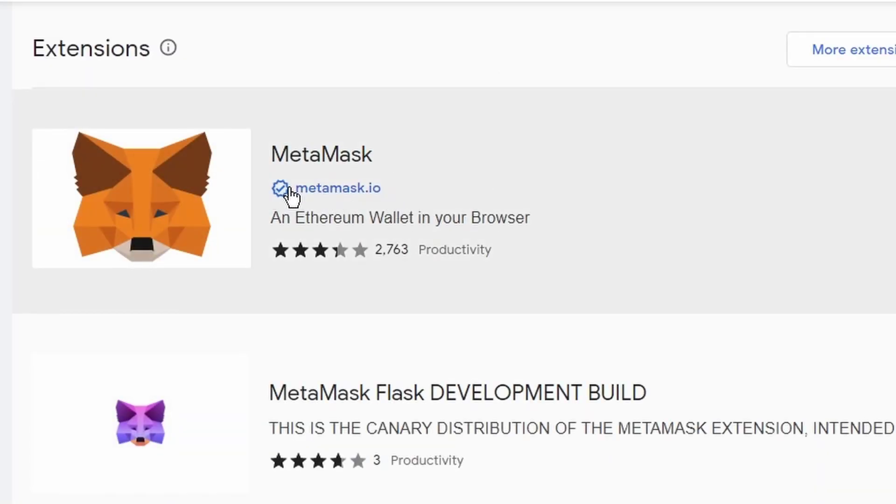
Open the MetaMask extension listing and add it to Chrome
{"action": "left_click", "coordinate": [434, 159]}
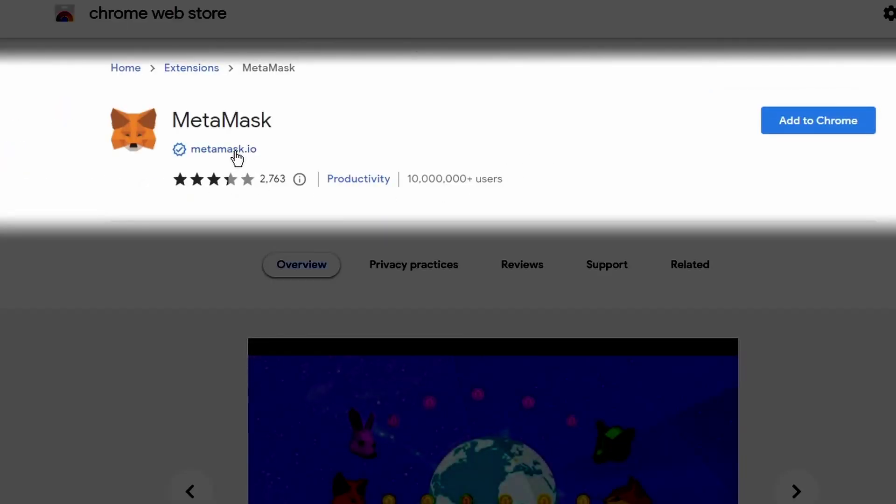
{"action": "left_click", "coordinate": [236, 152]}
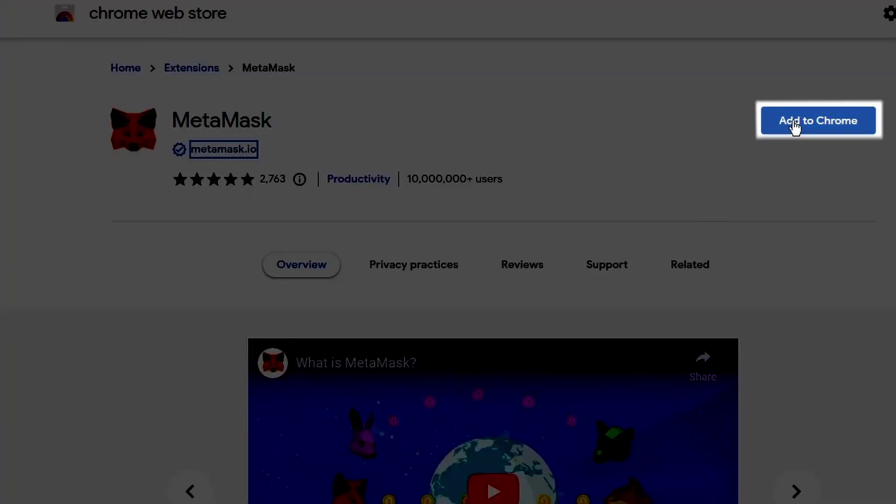
{"action": "left_click", "coordinate": [793, 125]}
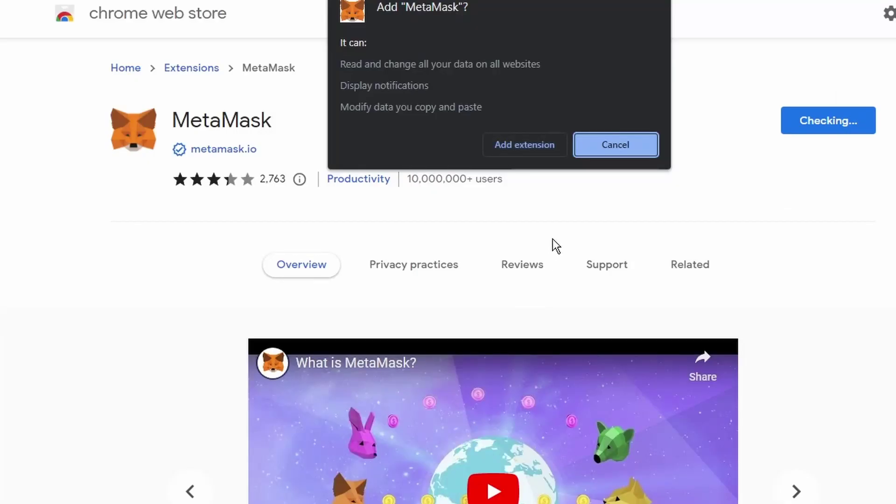
{"action": "left_click", "coordinate": [535, 148]}
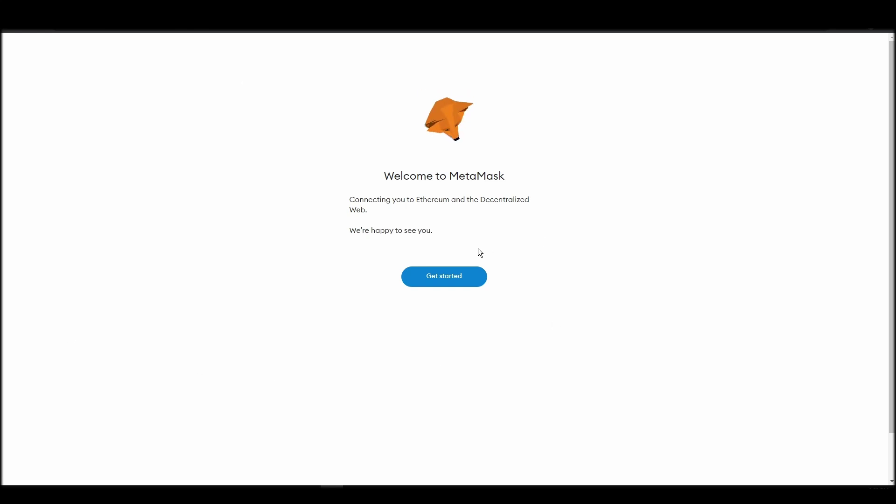
Create a new MetaMask wallet with a confirmed password and accepted terms of use
{"action": "left_click", "coordinate": [424, 276]}
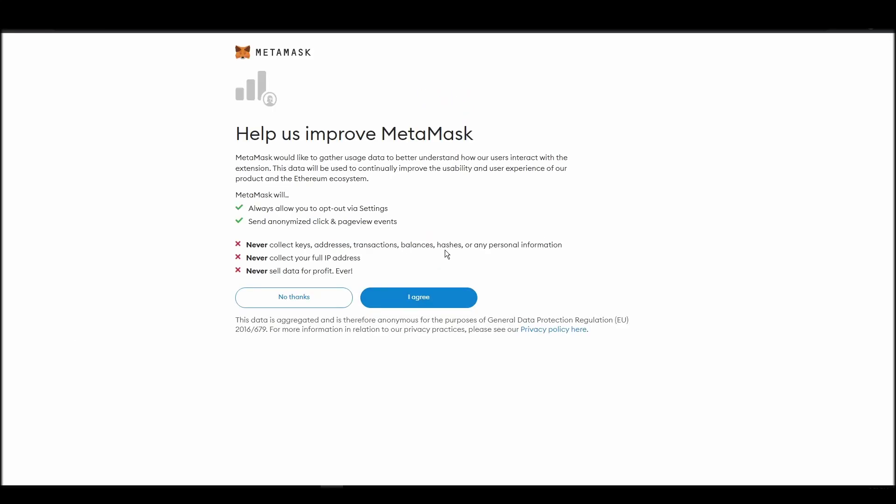
{"action": "left_click", "coordinate": [322, 294]}
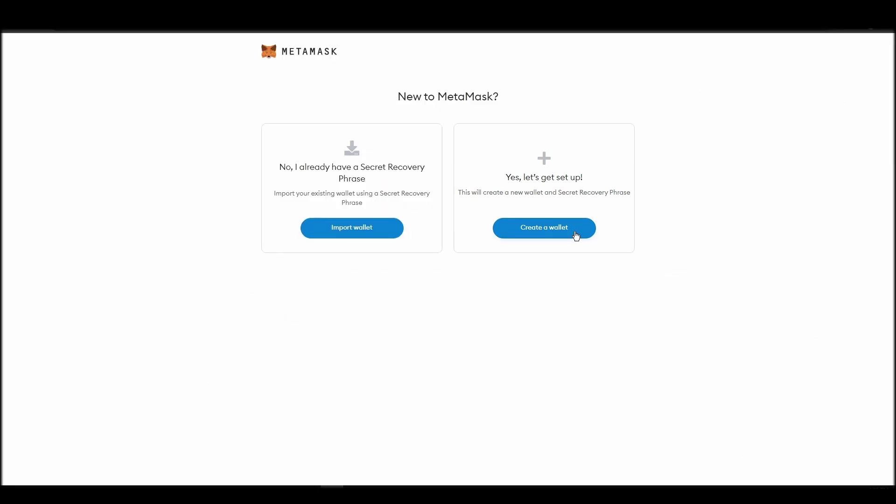
{"action": "left_click", "coordinate": [575, 234]}
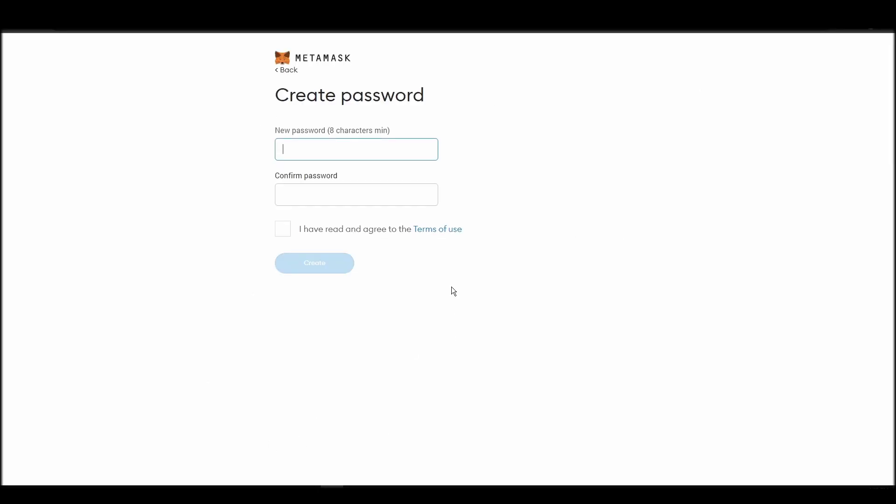
{"action": "type", "text": "a*****"}
{"action": "key", "text": "Tab"}
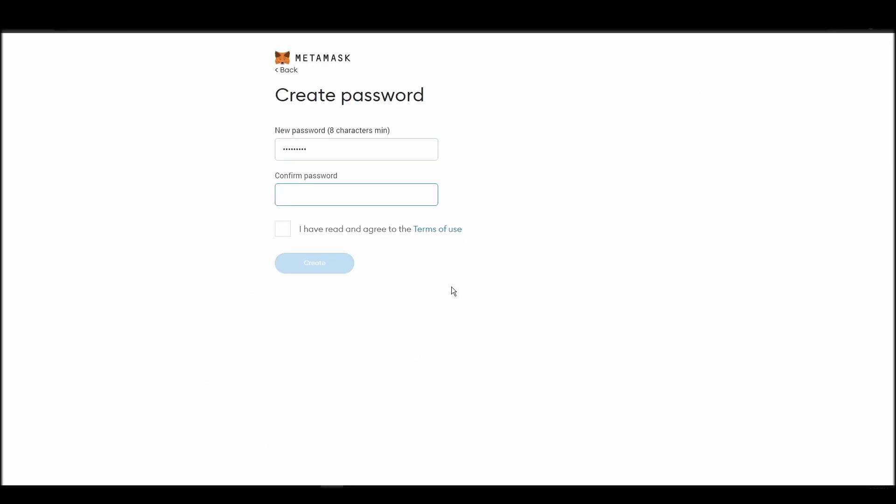
{"action": "type", "text": "*********"}
{"action": "left_click", "coordinate": [283, 229]}
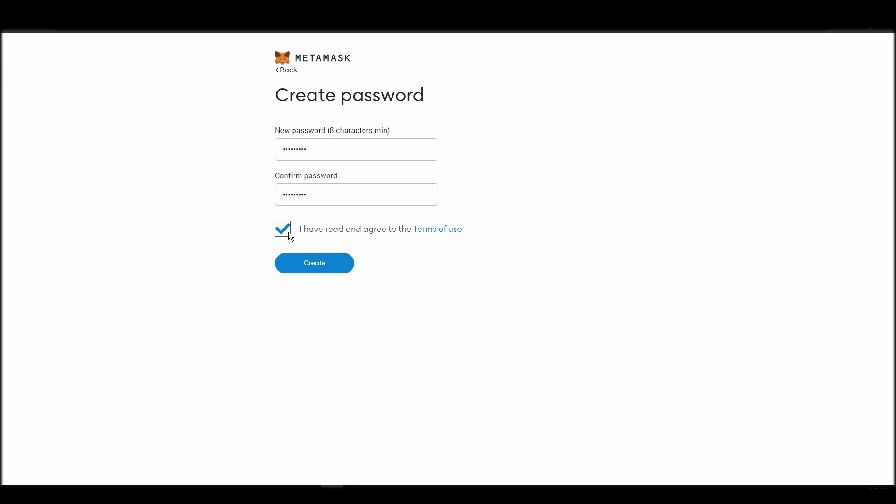
{"action": "left_click", "coordinate": [338, 264]}
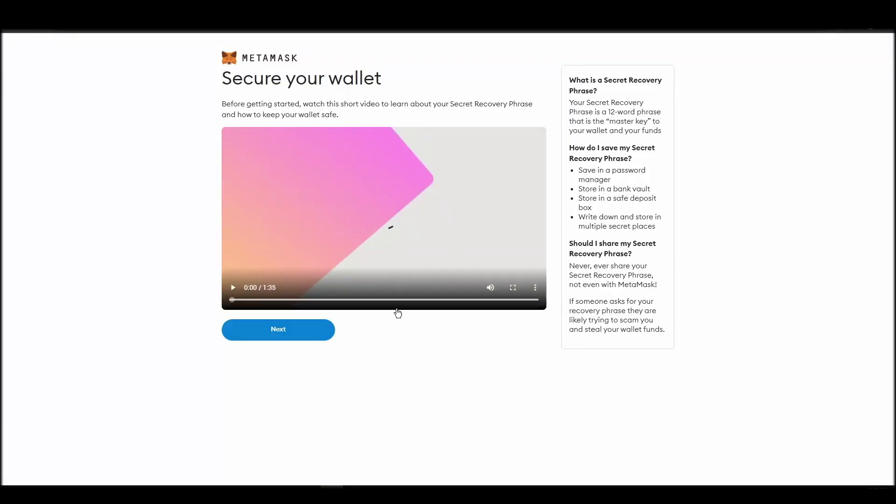
Reveal the secret recovery phrase, re-select its words in order, confirm, and finish setup
{"action": "left_click", "coordinate": [314, 337]}
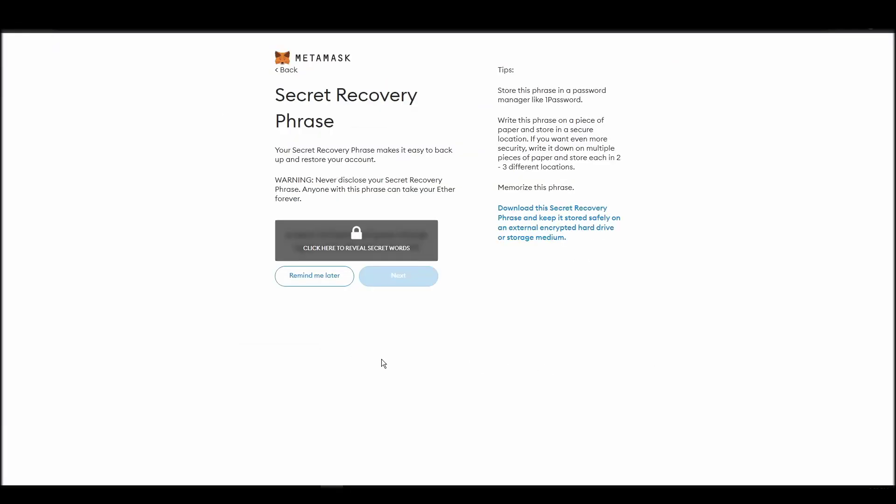
{"action": "left_click", "coordinate": [377, 244]}
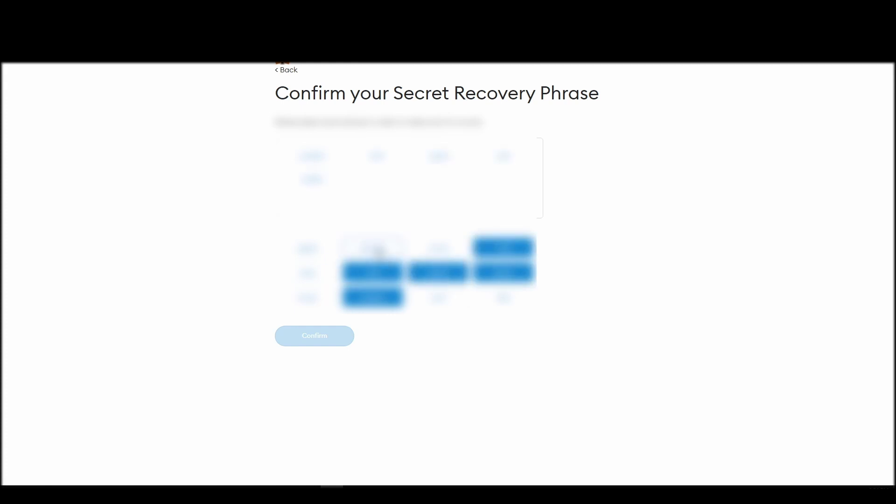
{"action": "left_click", "coordinate": [377, 251]}
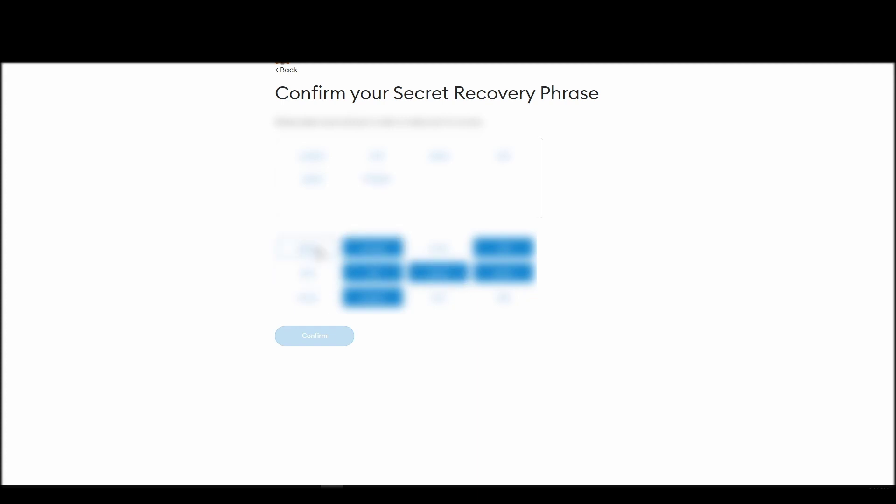
{"action": "left_click", "coordinate": [319, 252]}
{"action": "left_click", "coordinate": [449, 254]}
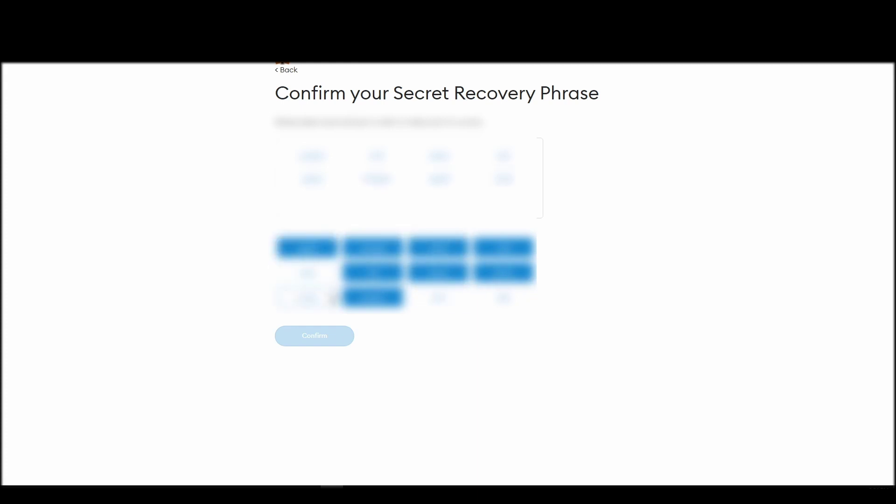
{"action": "left_click", "coordinate": [502, 296]}
{"action": "left_click", "coordinate": [319, 275]}
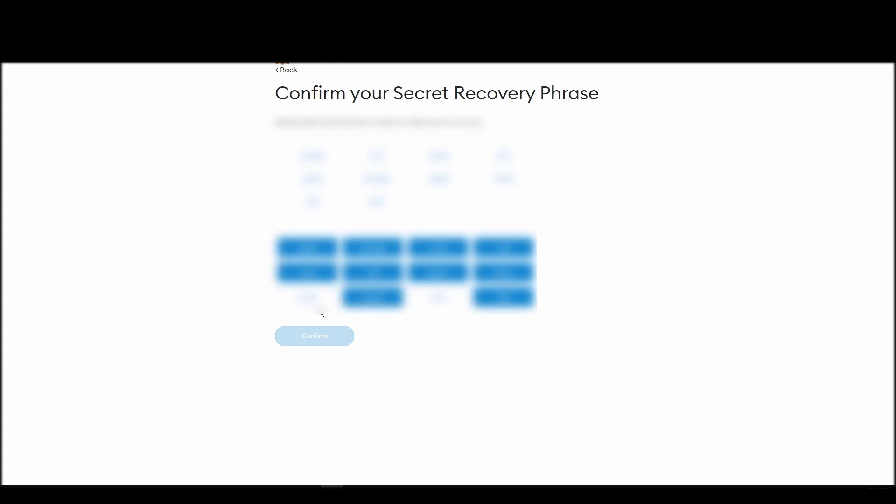
{"action": "left_click", "coordinate": [308, 298]}
{"action": "left_click", "coordinate": [439, 297]}
{"action": "left_click", "coordinate": [315, 336]}
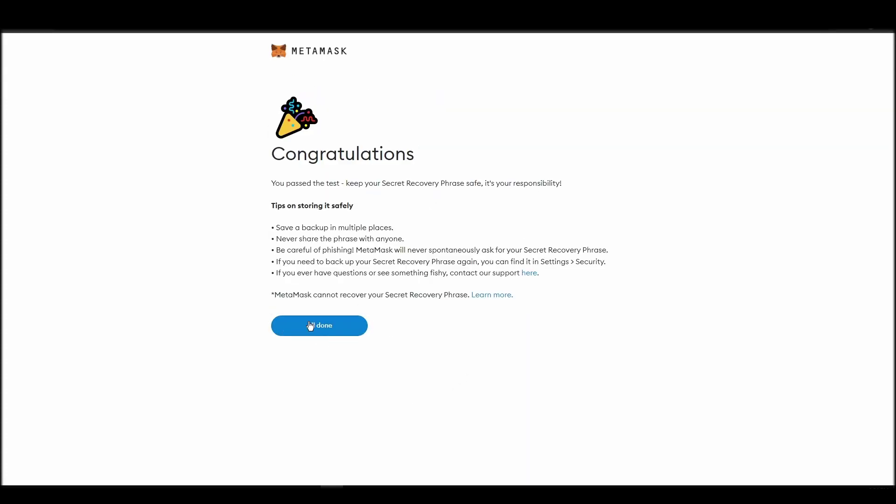
{"action": "left_click", "coordinate": [333, 333]}
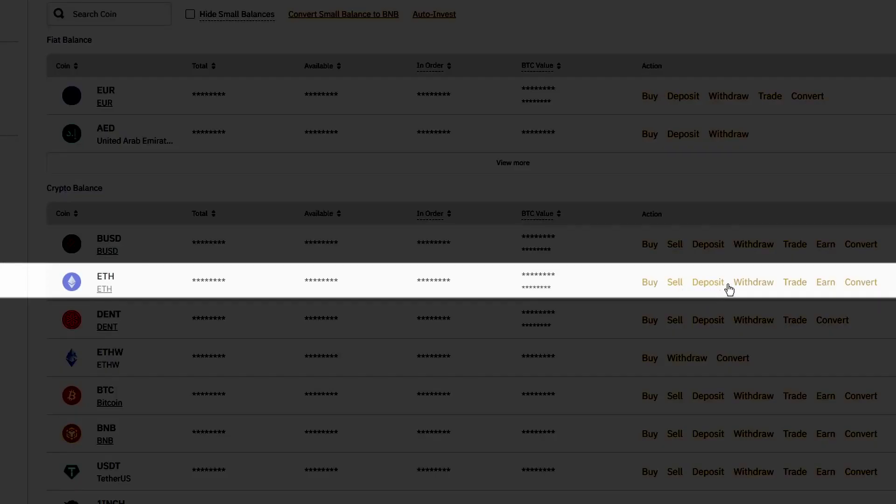
Open the ETH withdrawal form and paste the MetaMask Account 1 address into it
{"action": "left_click", "coordinate": [753, 282]}
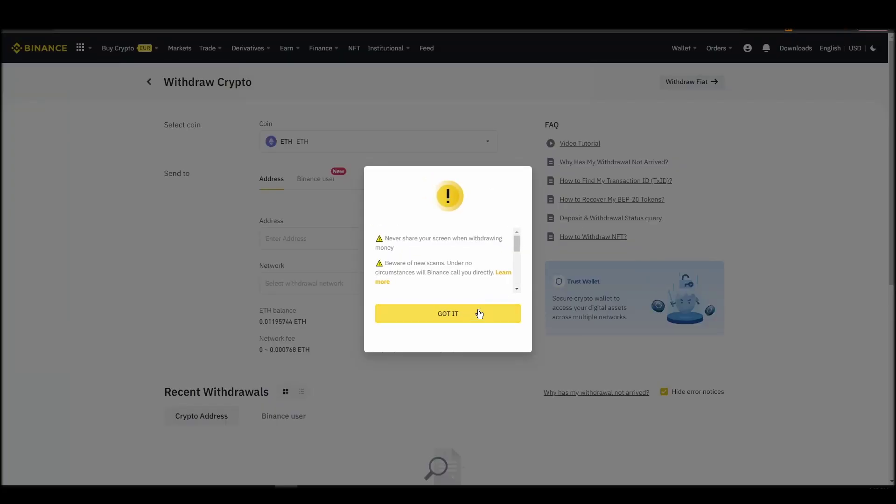
{"action": "left_click", "coordinate": [479, 313]}
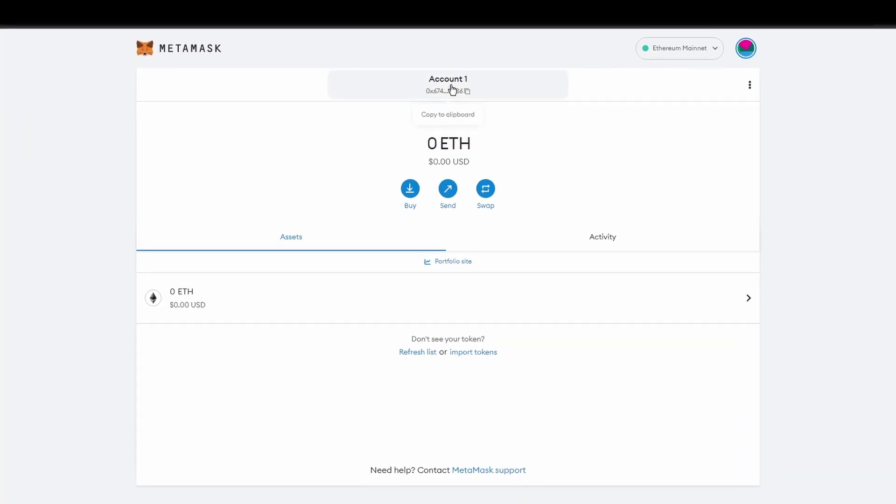
{"action": "left_click", "coordinate": [462, 88]}
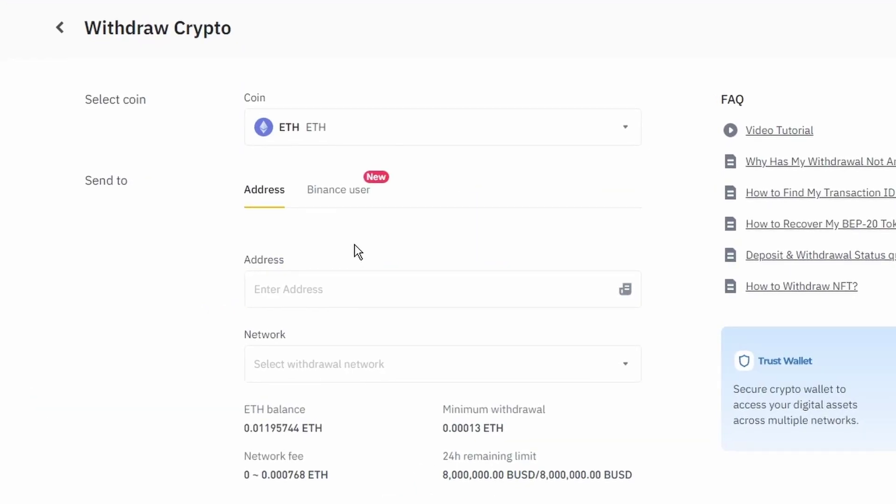
{"action": "left_click", "coordinate": [362, 280]}
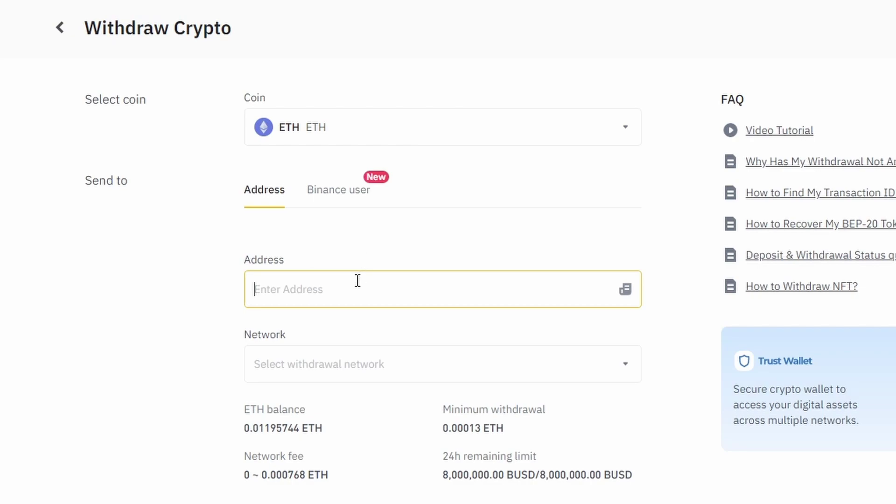
{"action": "right_click", "coordinate": [356, 281]}
{"action": "left_click", "coordinate": [404, 402]}
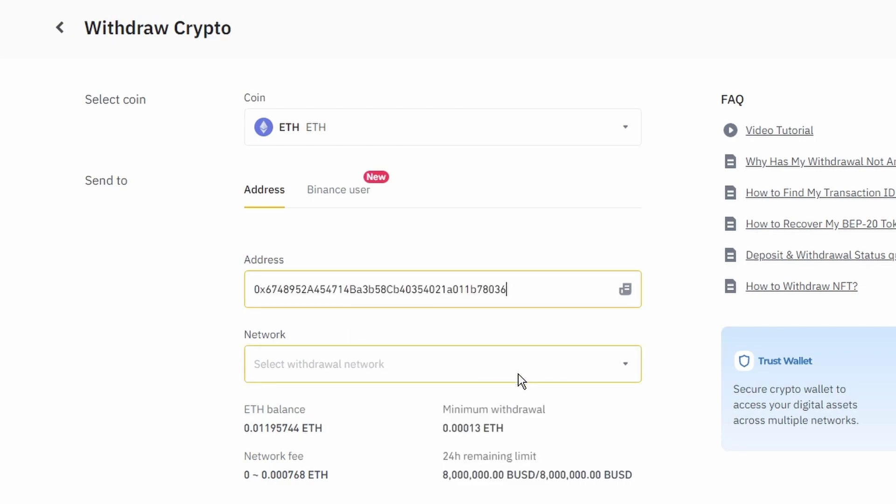
Withdraw the maximum 0.01195744 ETH over the Ethereum (ERC20) network
{"action": "left_click", "coordinate": [452, 369]}
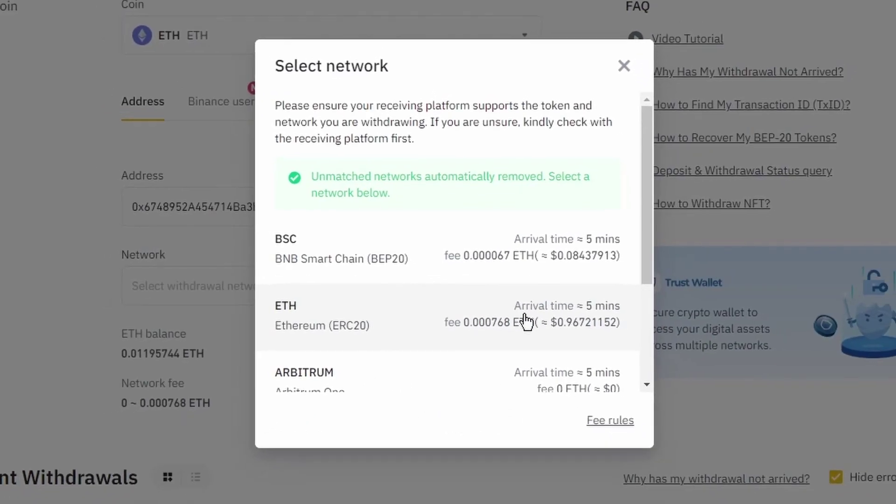
{"action": "left_click", "coordinate": [526, 321]}
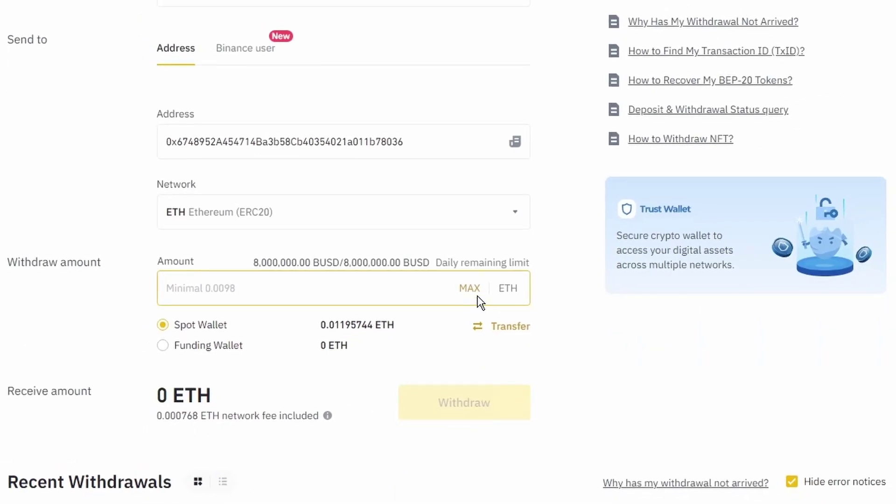
{"action": "left_click", "coordinate": [466, 288]}
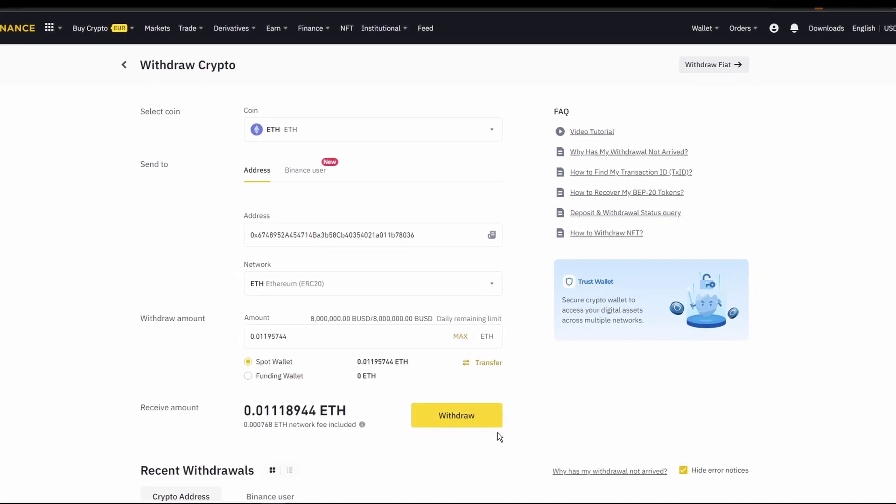
{"action": "left_click", "coordinate": [494, 434]}
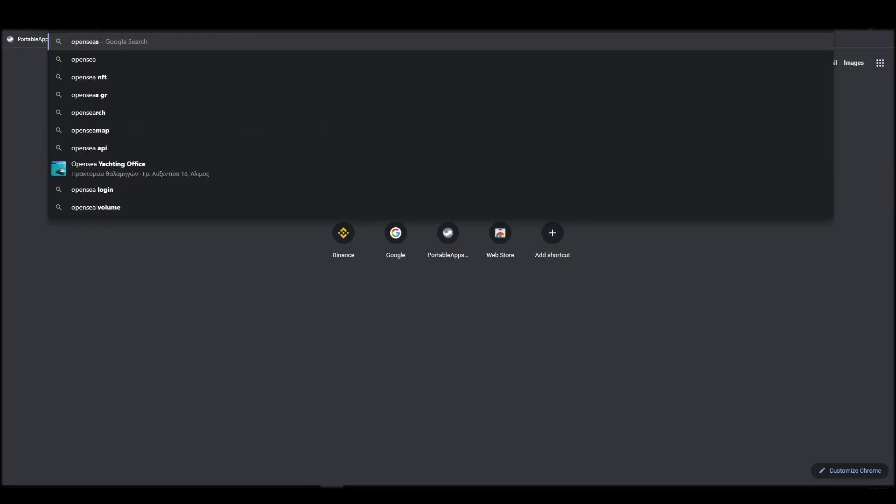
Correct the address to opensea.io and load the site
{"action": "key", "text": "BackSpace"}
{"action": "type", "text": ".io"}
{"action": "key", "text": "Return"}
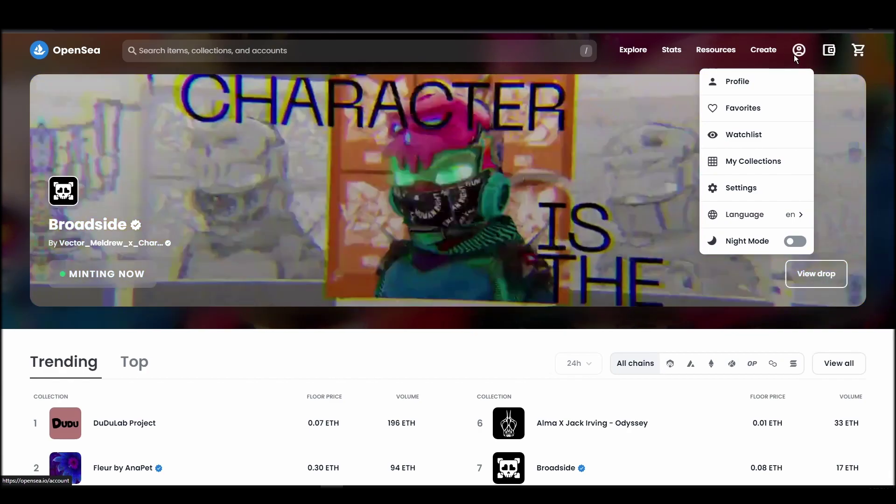
Connect MetaMask Account 1 to OpenSea and accept the terms to request a signature
{"action": "left_click", "coordinate": [794, 54]}
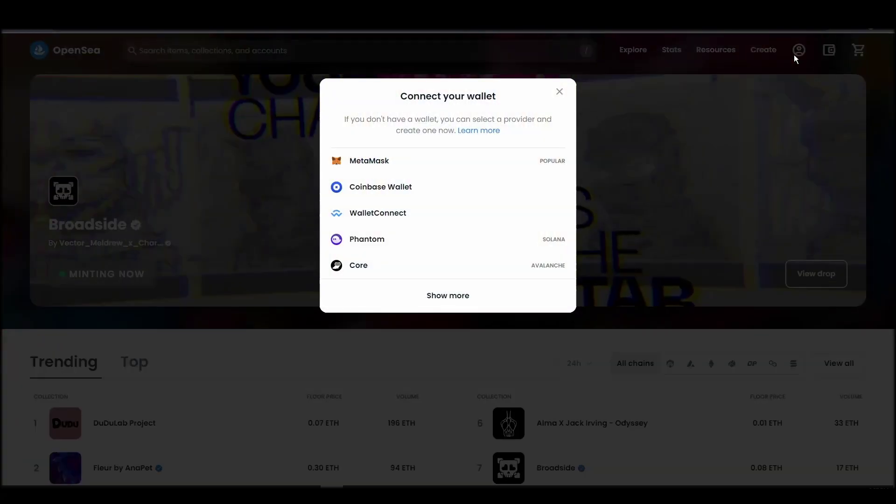
{"action": "left_click", "coordinate": [393, 161]}
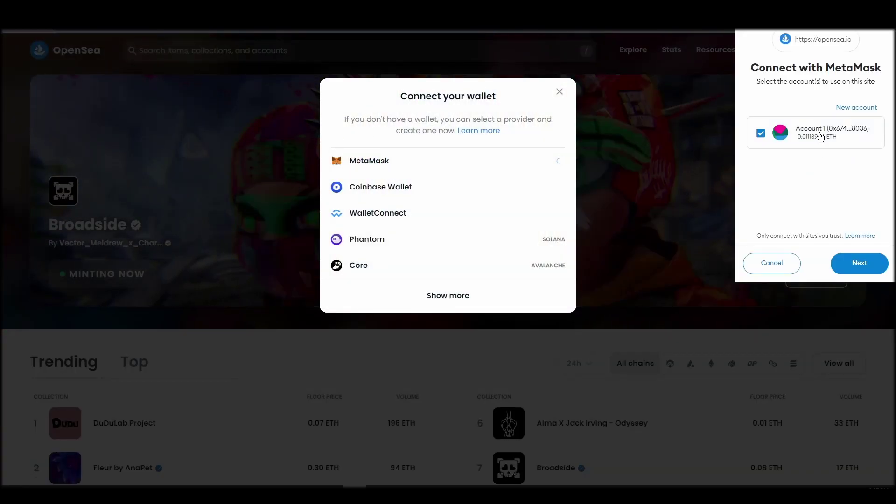
{"action": "left_click", "coordinate": [860, 262]}
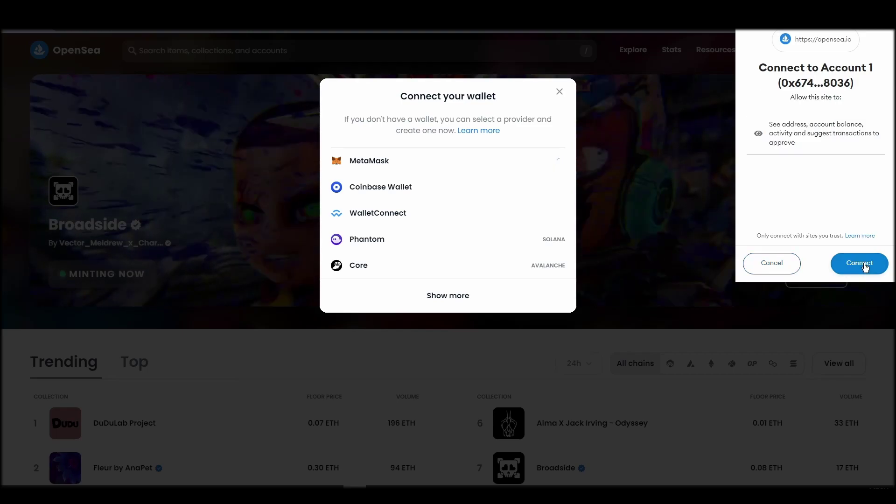
{"action": "left_click", "coordinate": [863, 263]}
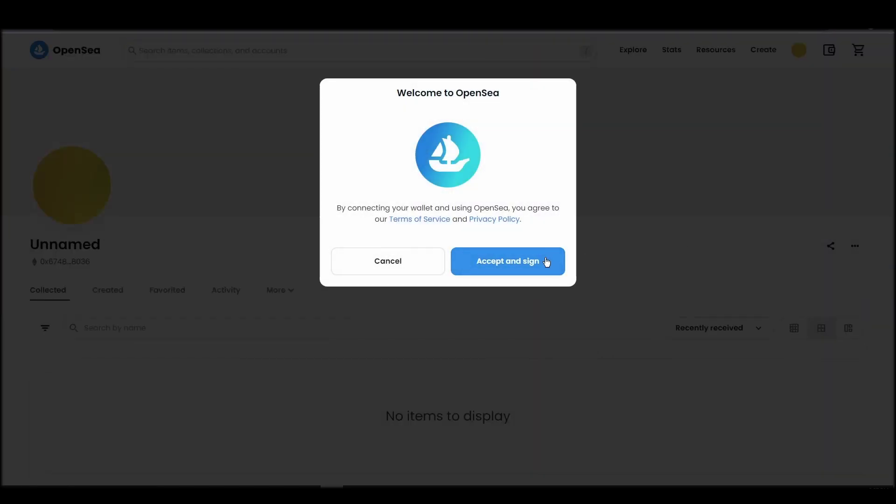
{"action": "left_click", "coordinate": [528, 262]}
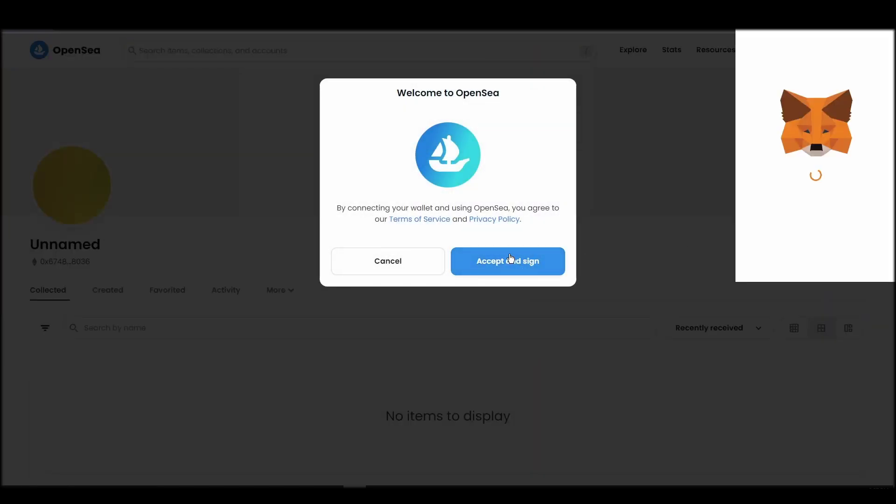
{"action": "scroll", "coordinate": [844, 210], "scroll_direction": "down", "scroll_amount": 5}
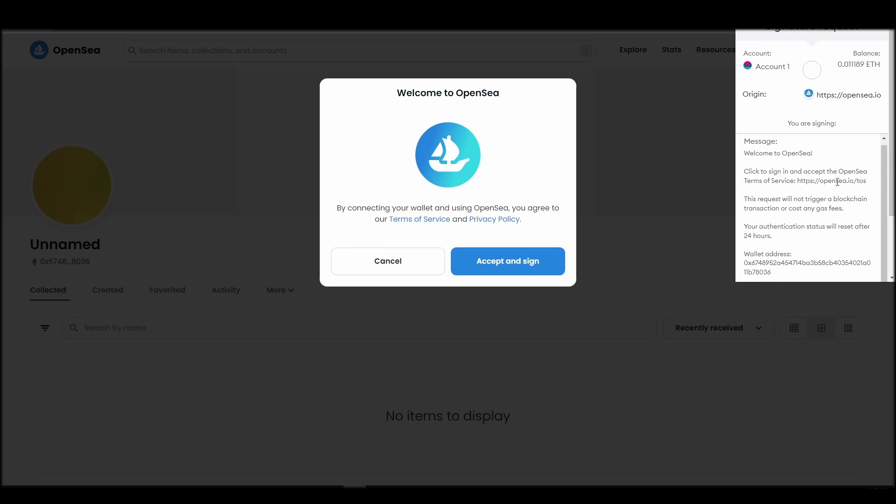
{"action": "scroll", "coordinate": [794, 176], "scroll_direction": "up", "scroll_amount": 1}
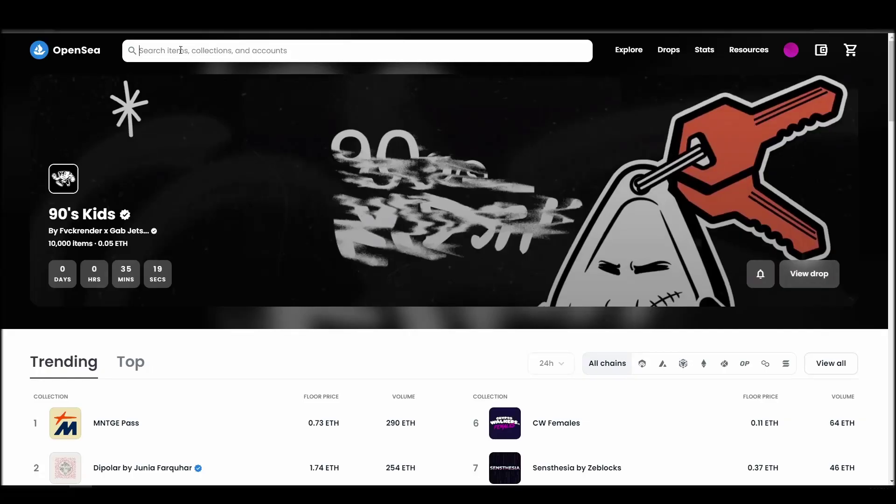
Search '8SIAN Main Collection', open the 8,888-item collection and scroll through its items
{"action": "left_click", "coordinate": [185, 50]}
{"action": "type", "text": "8S"}
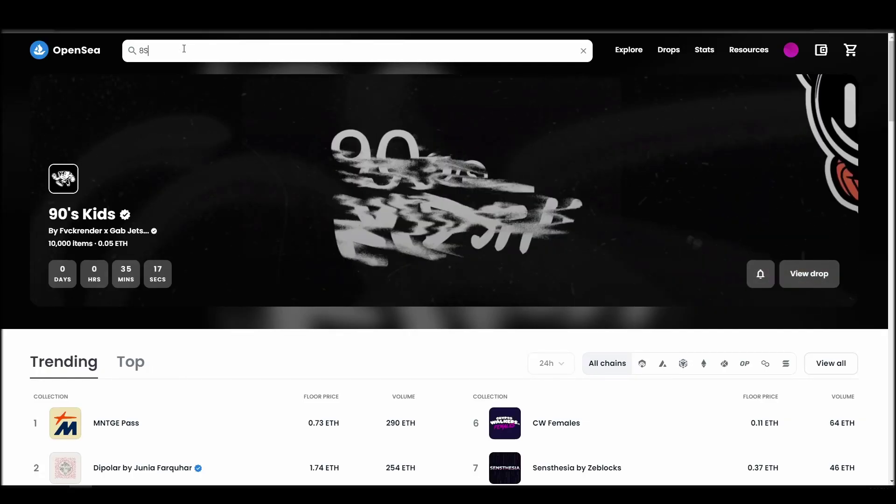
{"action": "type", "text": "IAN "}
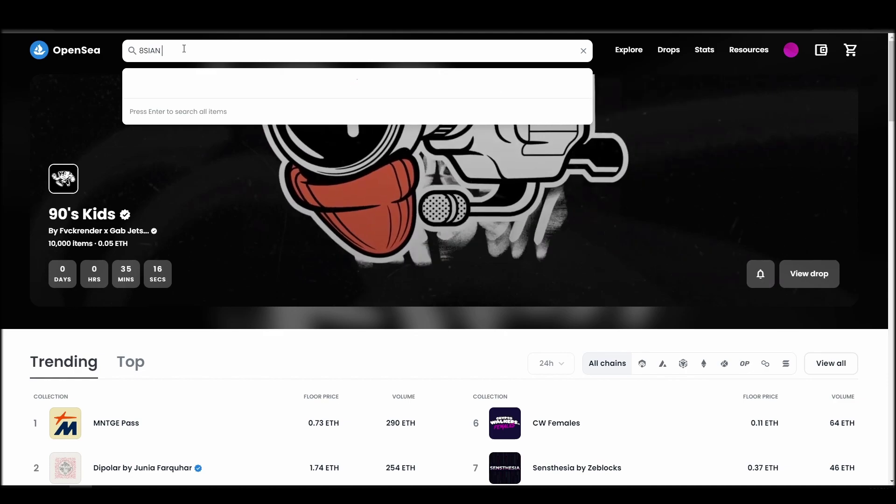
{"action": "type", "text": "Mai"}
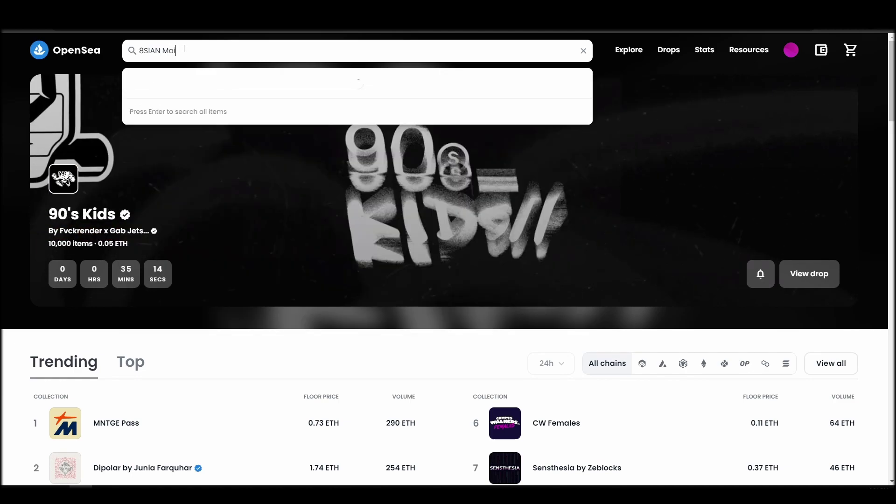
{"action": "type", "text": "n C"}
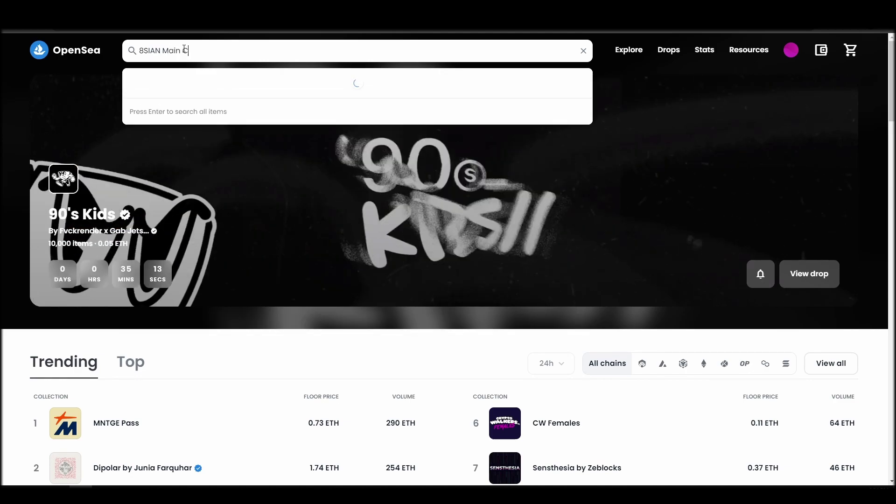
{"action": "type", "text": "ollection"}
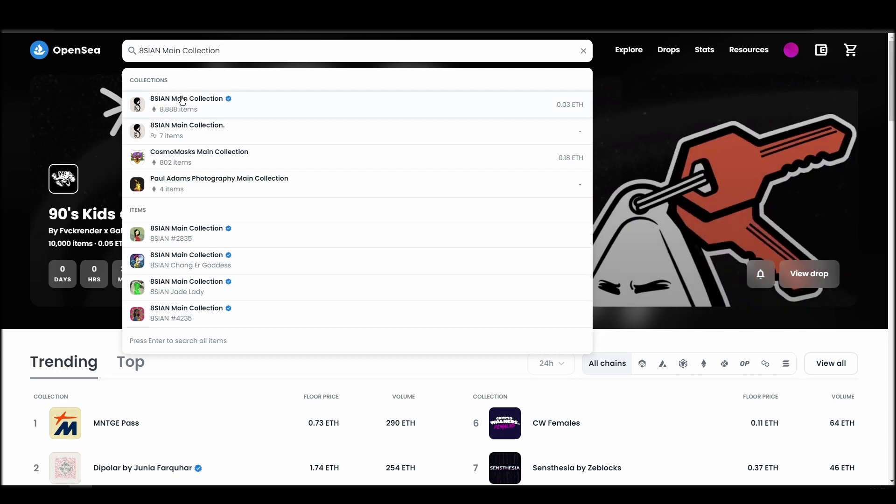
{"action": "left_click", "coordinate": [261, 104]}
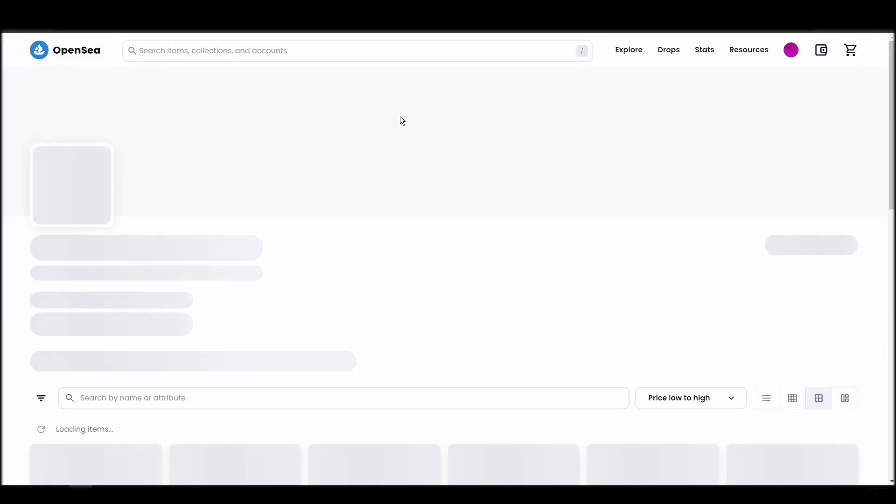
{"action": "scroll", "coordinate": [447, 122], "scroll_direction": "down", "scroll_amount": 4}
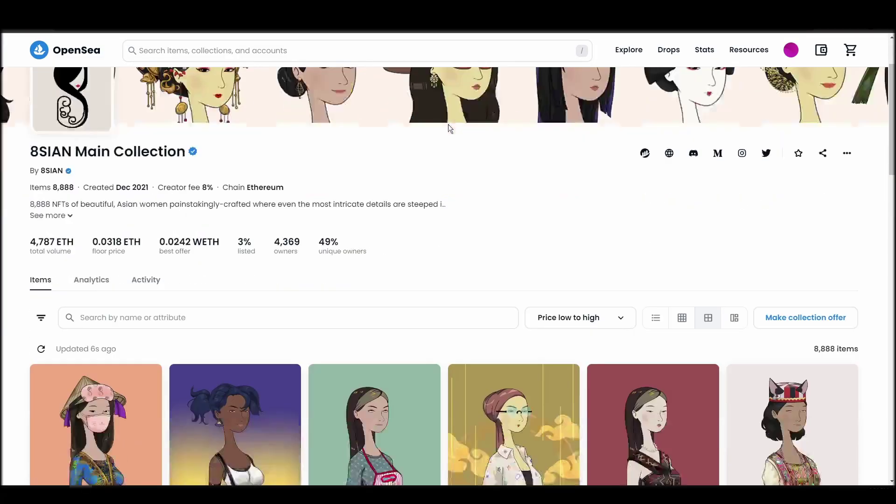
{"action": "scroll", "coordinate": [424, 148], "scroll_direction": "down", "scroll_amount": 2}
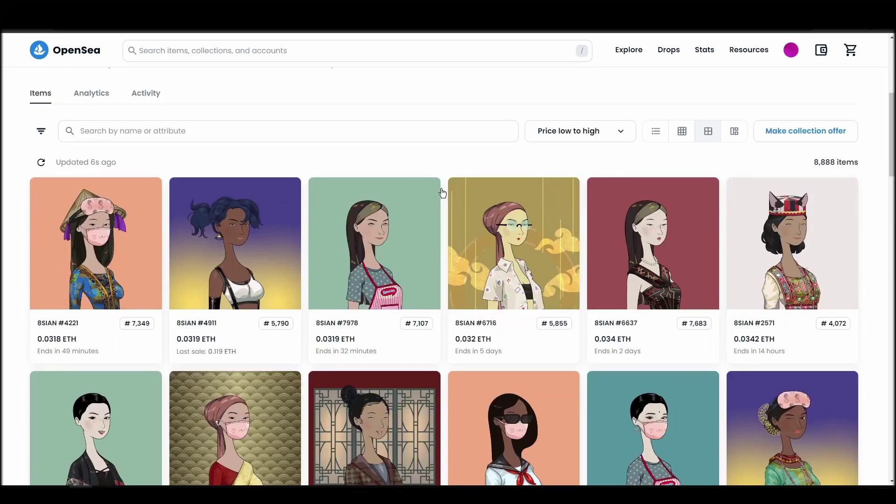
{"action": "scroll", "coordinate": [425, 195], "scroll_direction": "down", "scroll_amount": 2}
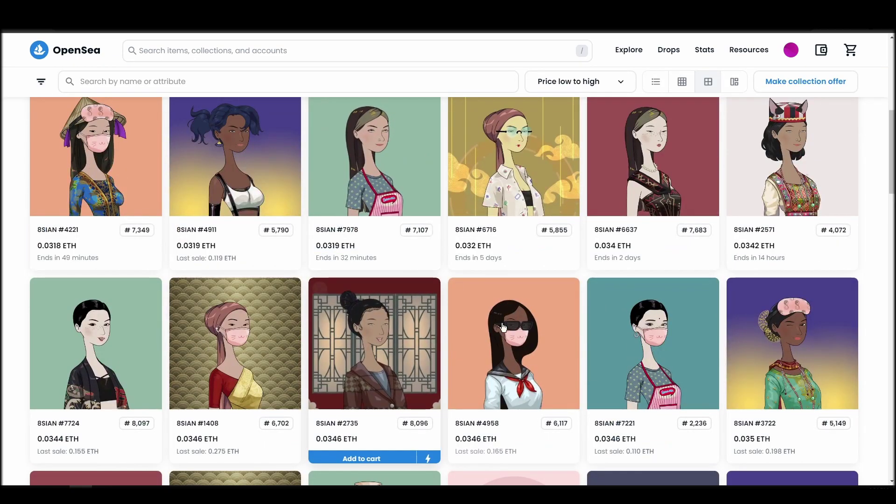
{"action": "scroll", "coordinate": [363, 243], "scroll_direction": "down", "scroll_amount": 3}
{"action": "scroll", "coordinate": [436, 410], "scroll_direction": "down", "scroll_amount": 2}
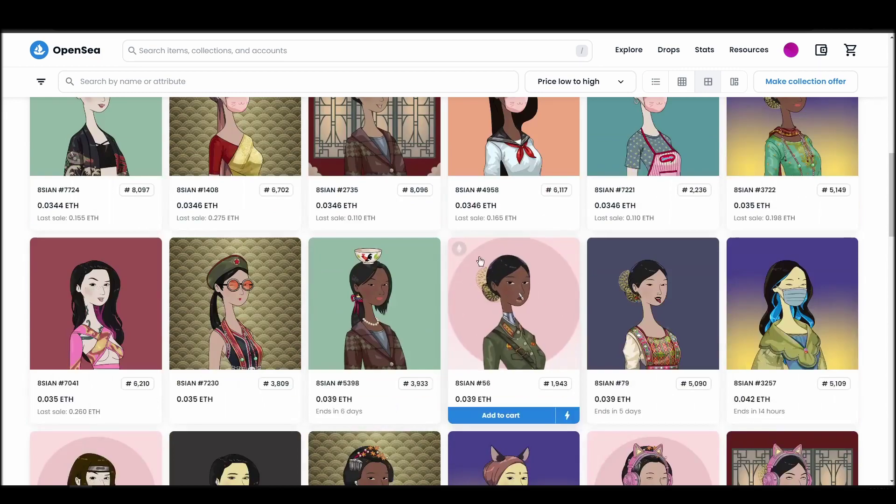
Open the 8SIAN #5398 item page and then the cart to review it
{"action": "left_click", "coordinate": [364, 323]}
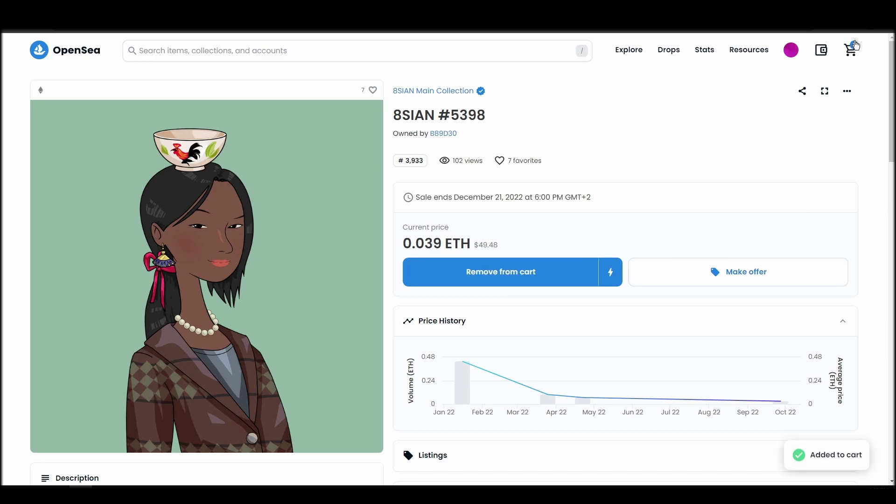
{"action": "left_click", "coordinate": [849, 51]}
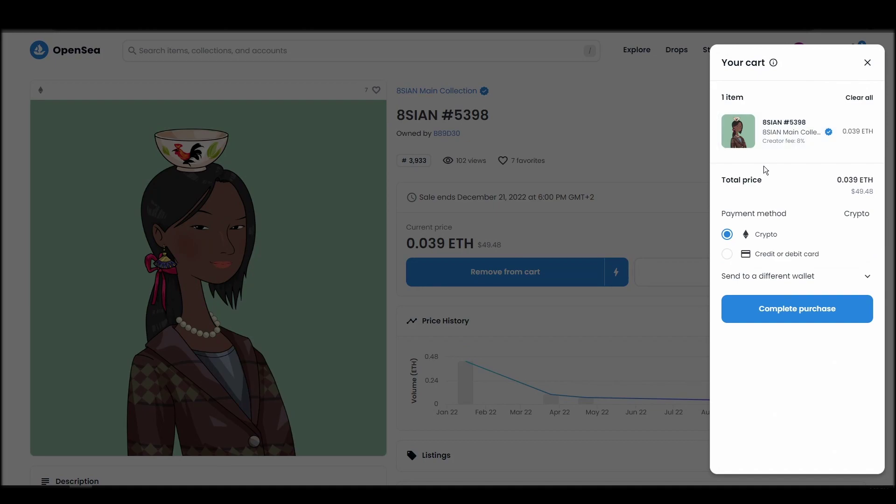